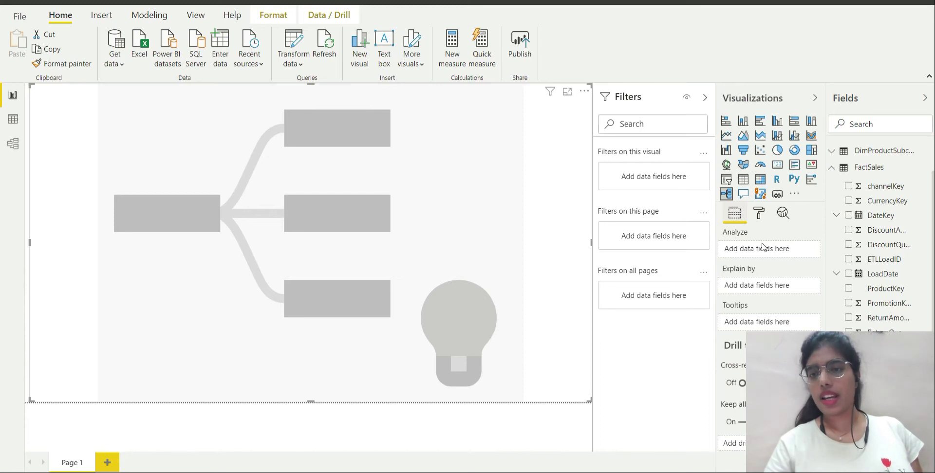
# Set Sales Amount from FactSales as the decomposition tree's analyzed value and review the table relationships in the data model
pyautogui.moveTo(884, 347); pyautogui.dragTo(791, 249)
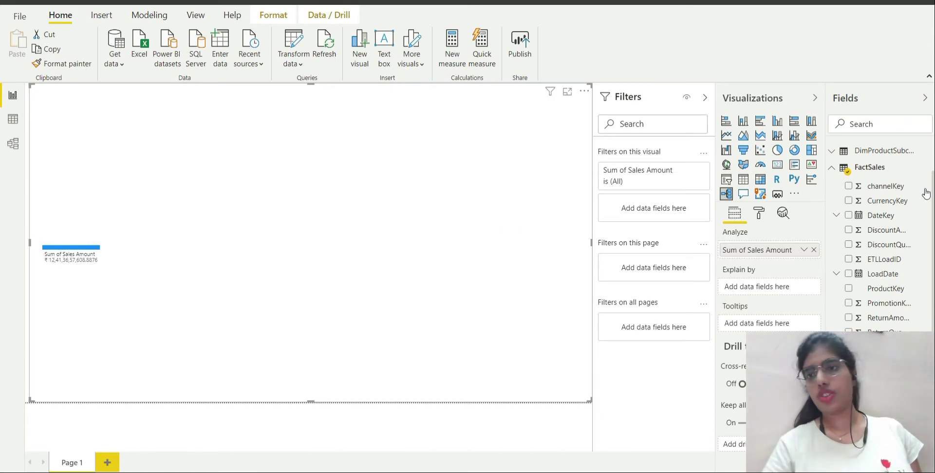
pyautogui.click(865, 167)
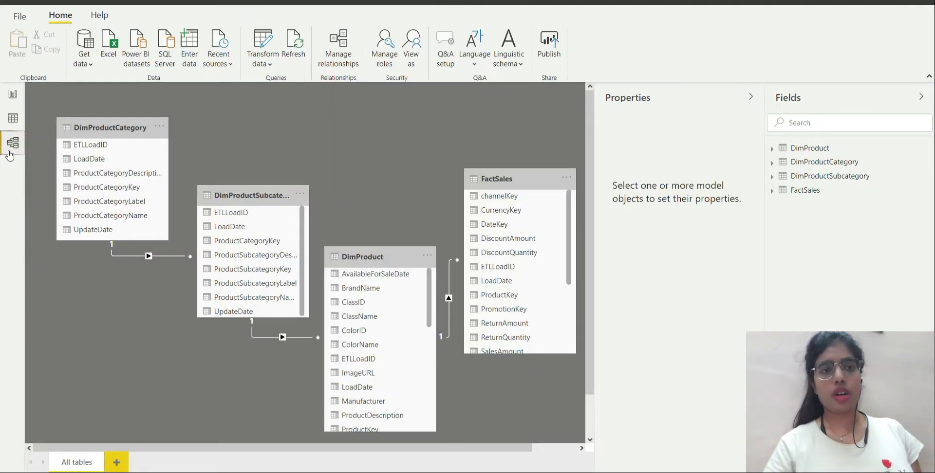
pyautogui.click(13, 144)
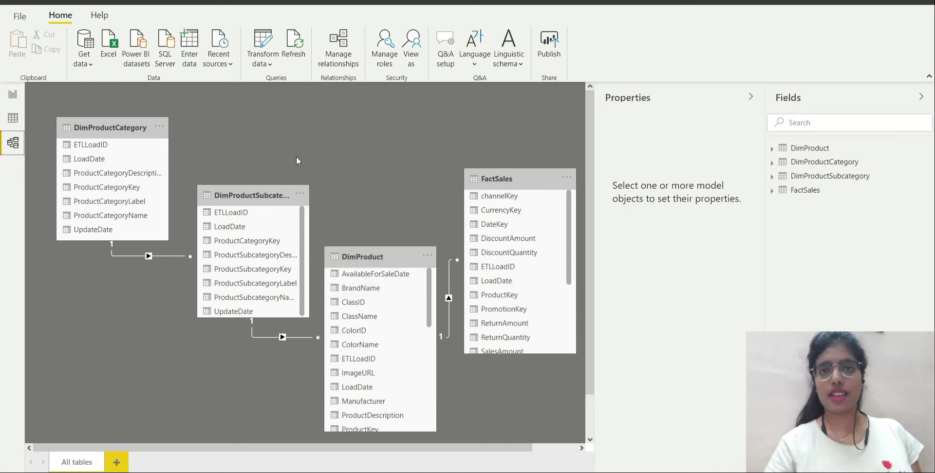
pyautogui.click(13, 95)
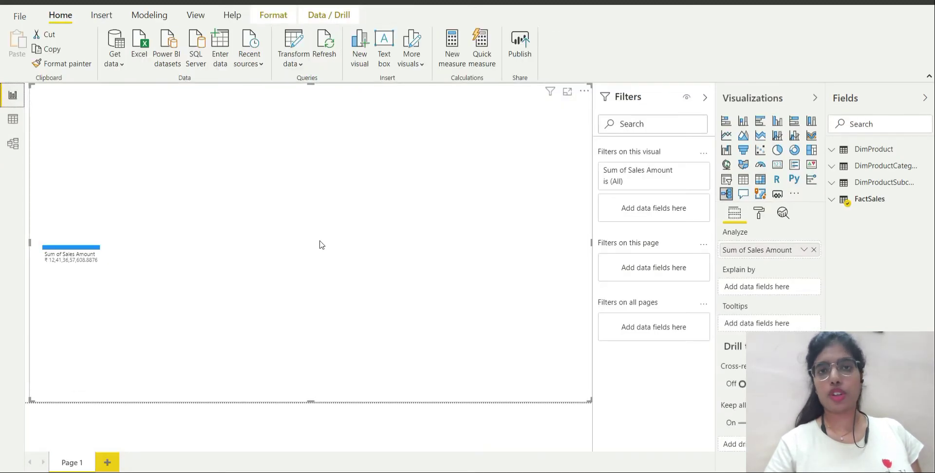
# Add ProductCategoryName from DimProductCategory as the decomposition tree's first explain-by field
pyautogui.click(878, 168)
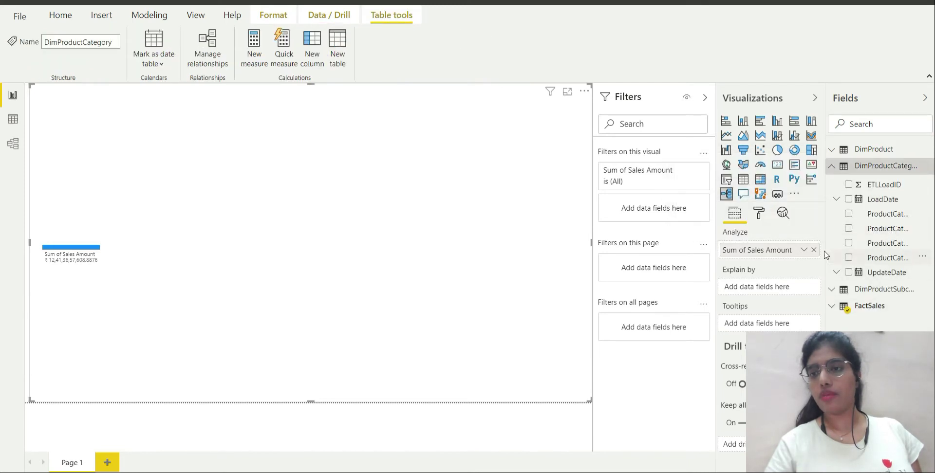
pyautogui.moveTo(826, 263); pyautogui.dragTo(792, 263)
pyautogui.moveTo(882, 262); pyautogui.dragTo(772, 291)
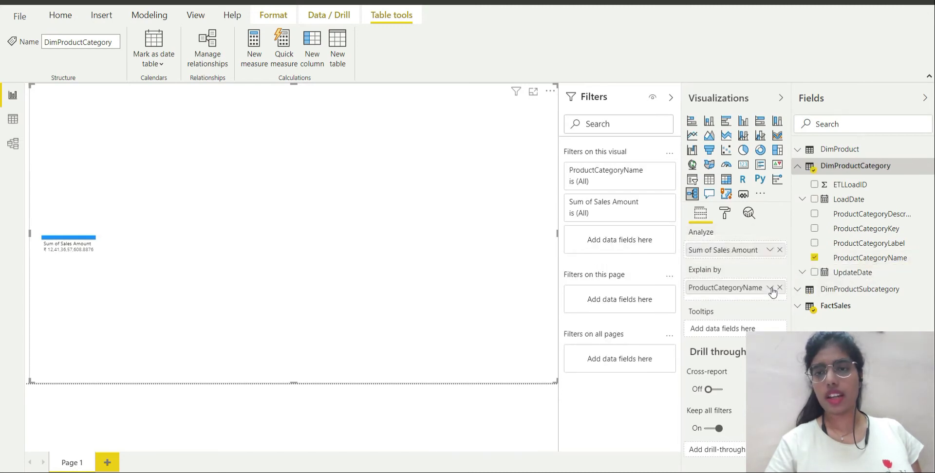
pyautogui.click(831, 168)
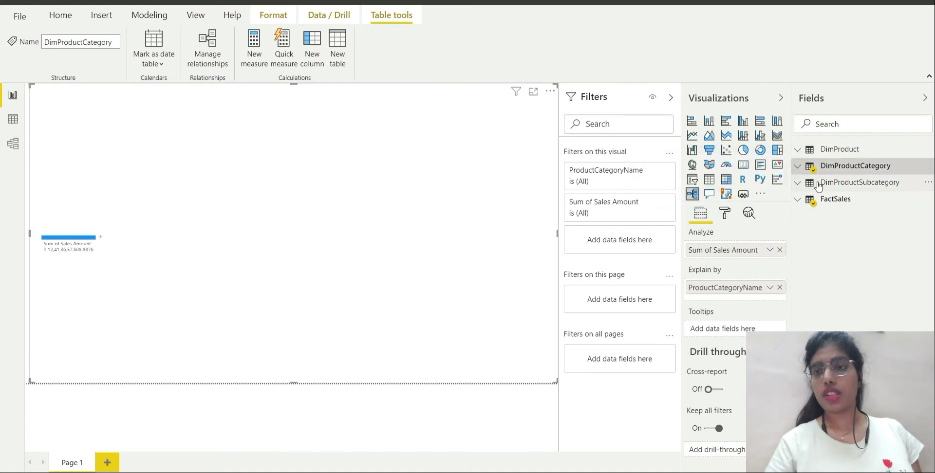
# Add ProductSubcategoryName from DimProductSubcategory and ProductName from DimProduct to the decomposition tree's explain-by fields
pyautogui.click(818, 185)
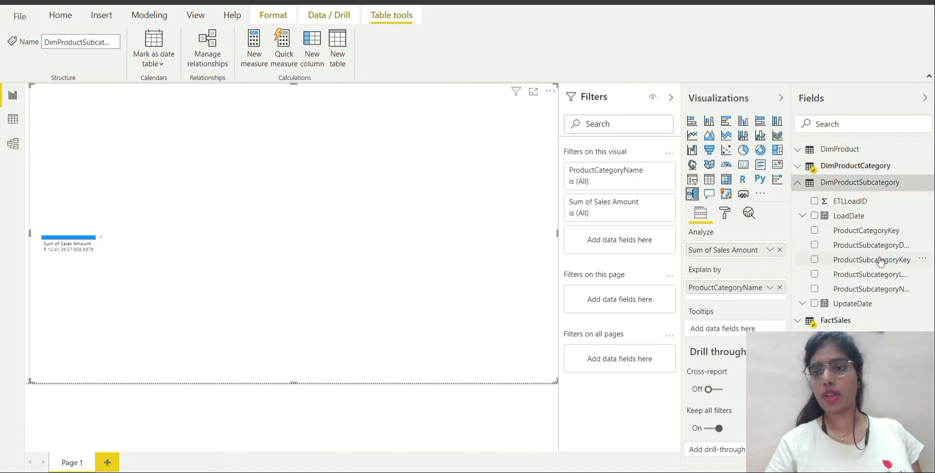
pyautogui.moveTo(878, 296); pyautogui.dragTo(764, 301)
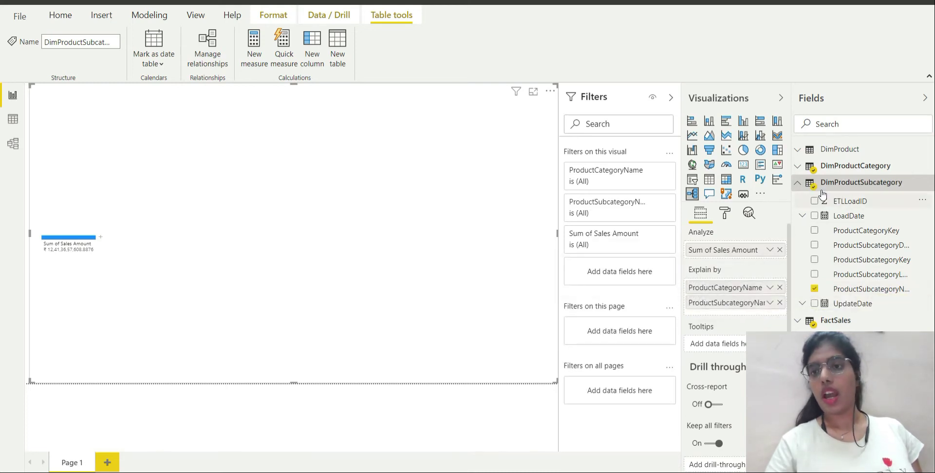
pyautogui.click(799, 185)
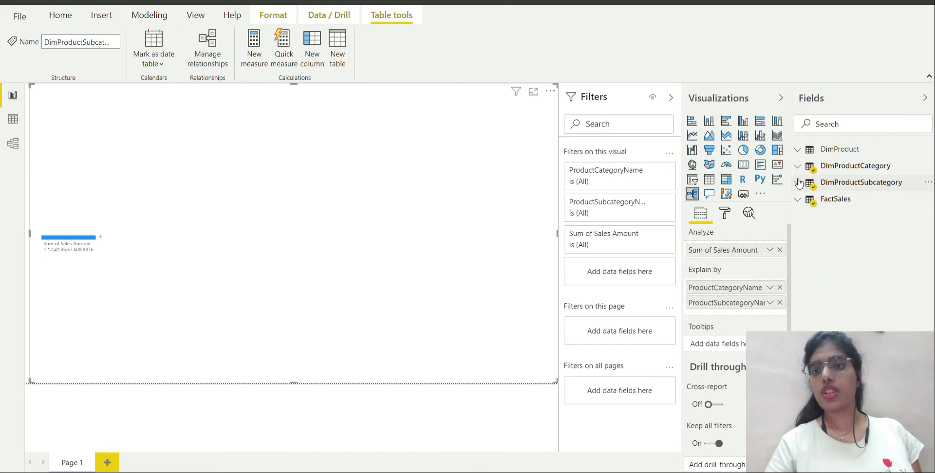
pyautogui.click(798, 150)
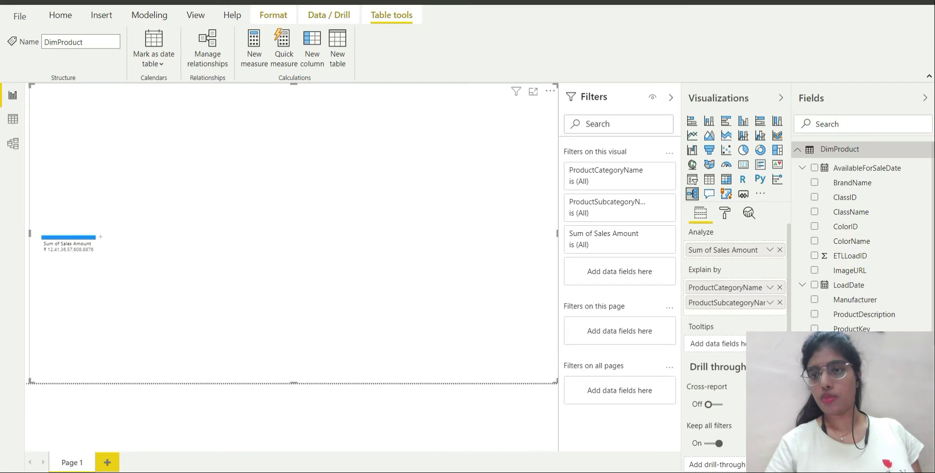
pyautogui.moveTo(852, 358); pyautogui.dragTo(731, 314)
pyautogui.click(798, 151)
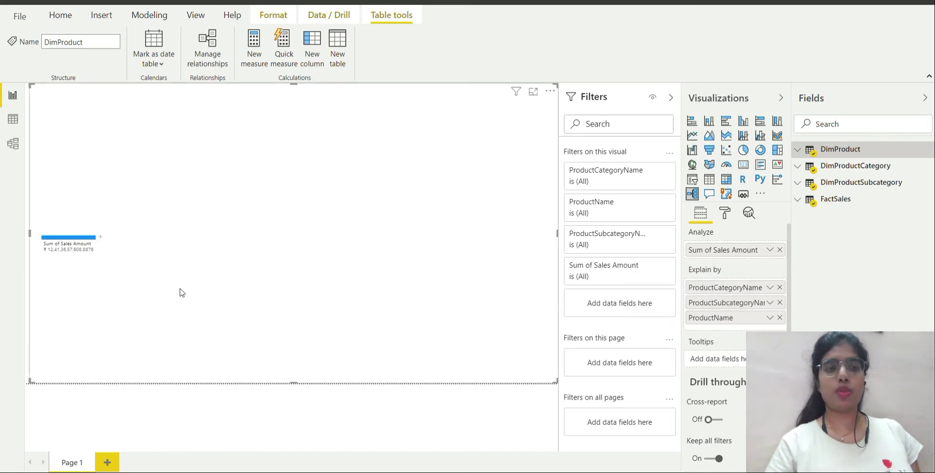
# Split the Sum of Sales Amount root node using the High value AI split
pyautogui.click(101, 241)
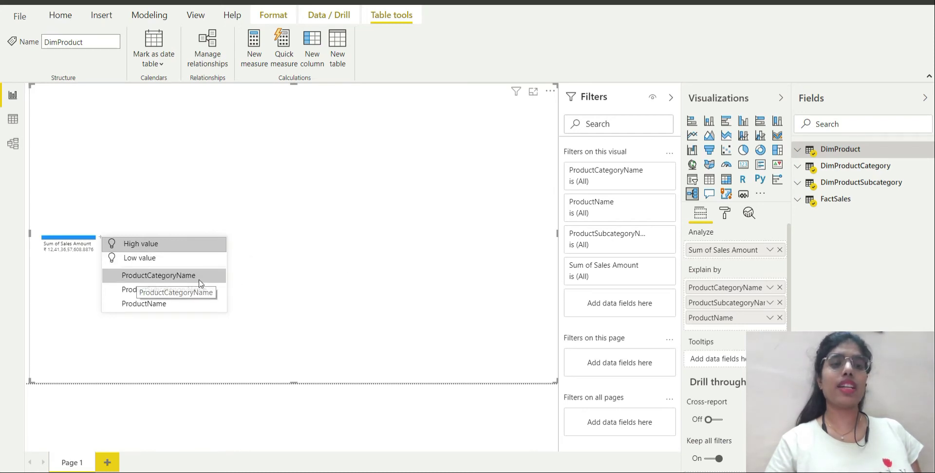
pyautogui.click(132, 246)
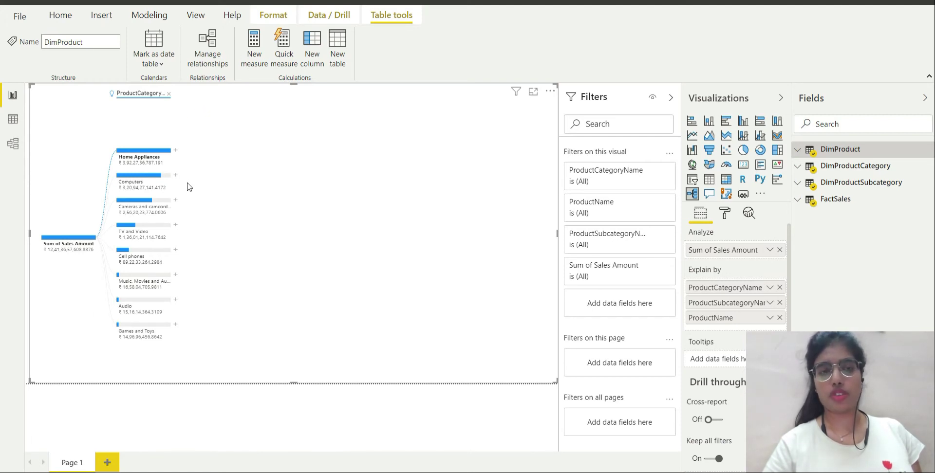
# Split the Home Appliances node using the Low value AI split and examine the highlighted lowest-selling product
pyautogui.click(175, 154)
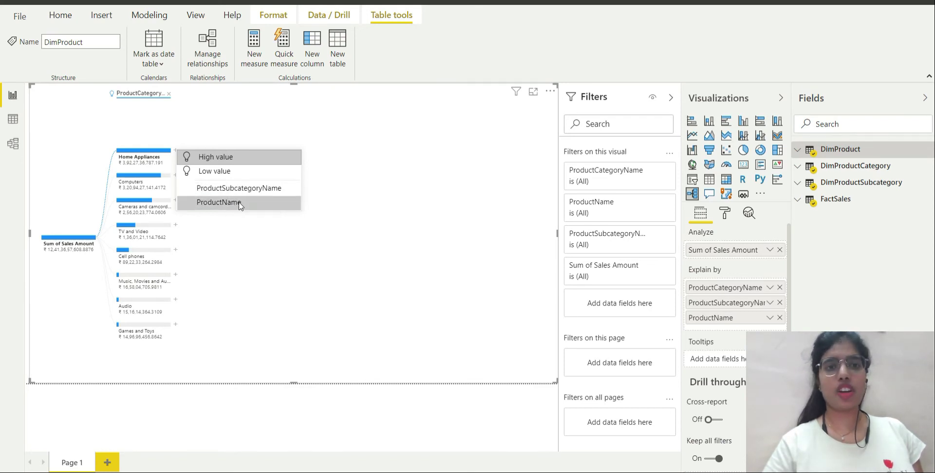
pyautogui.click(224, 172)
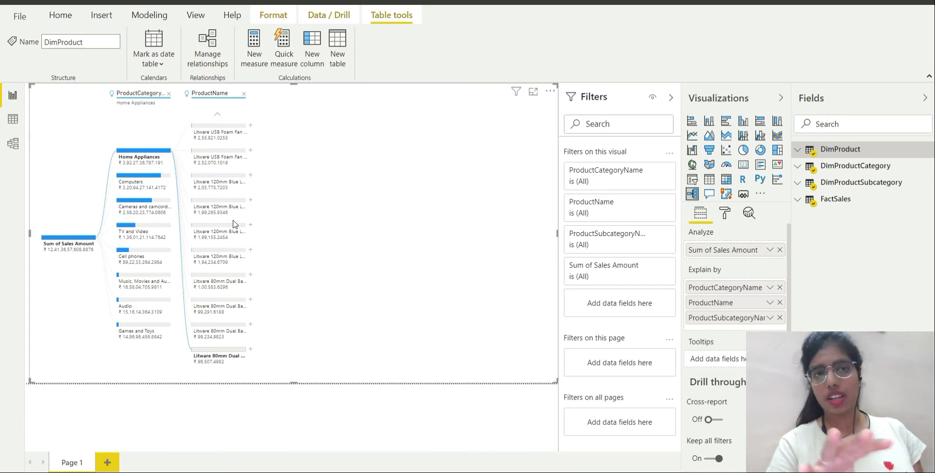
pyautogui.click(199, 354)
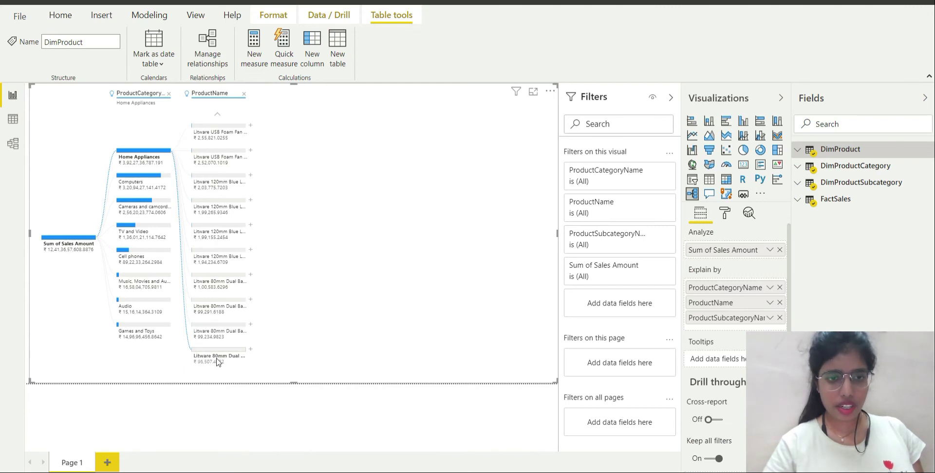
pyautogui.moveTo(216, 361)
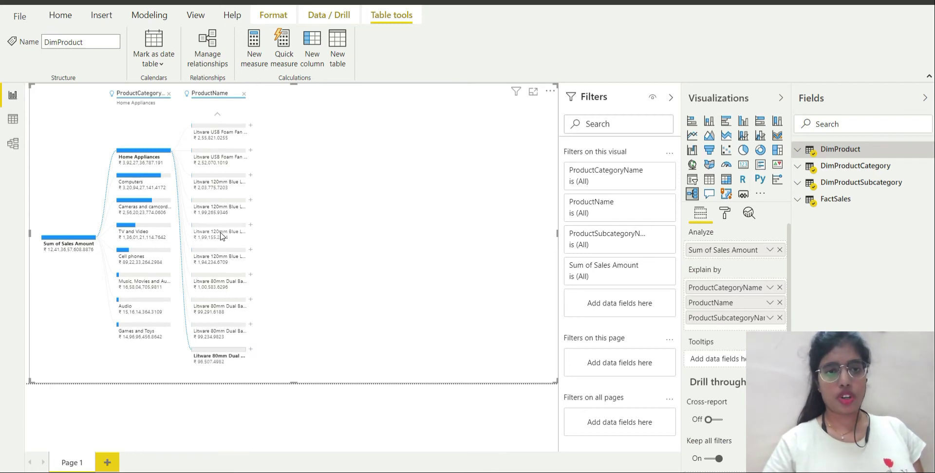
pyautogui.moveTo(220, 235)
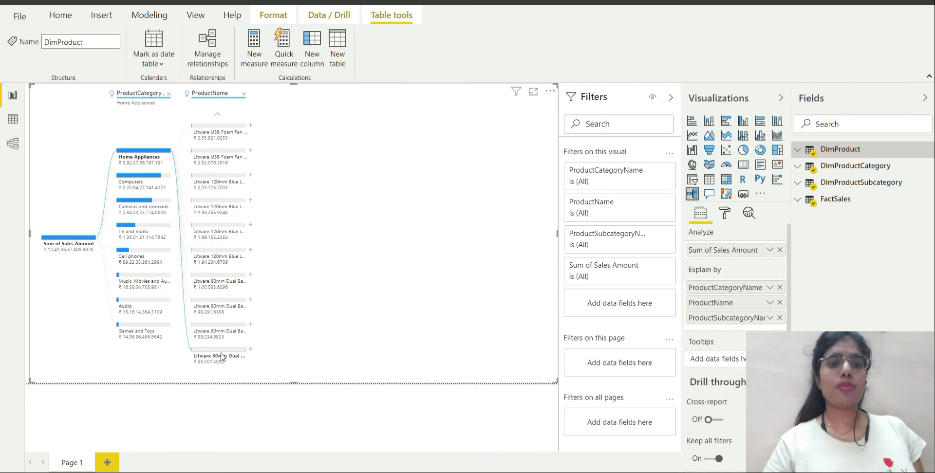
# Remove the ProductName level from under Home Appliances in the decomposition tree
pyautogui.click(251, 352)
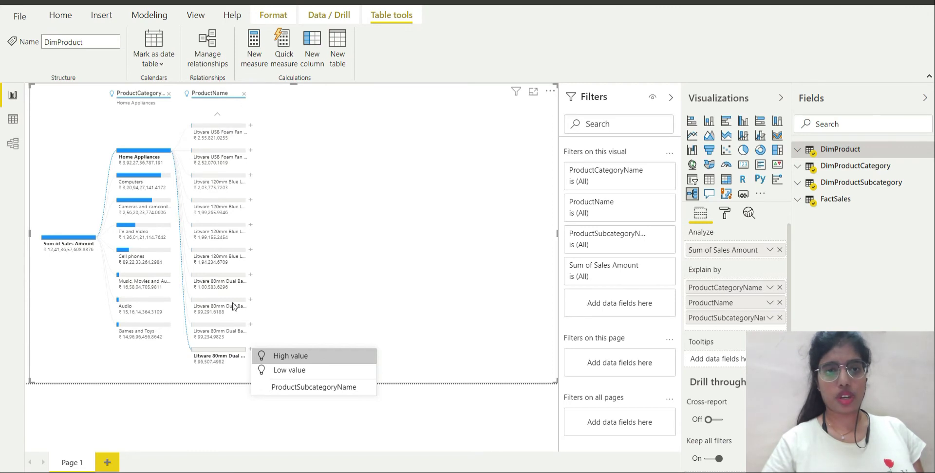
pyautogui.click(244, 94)
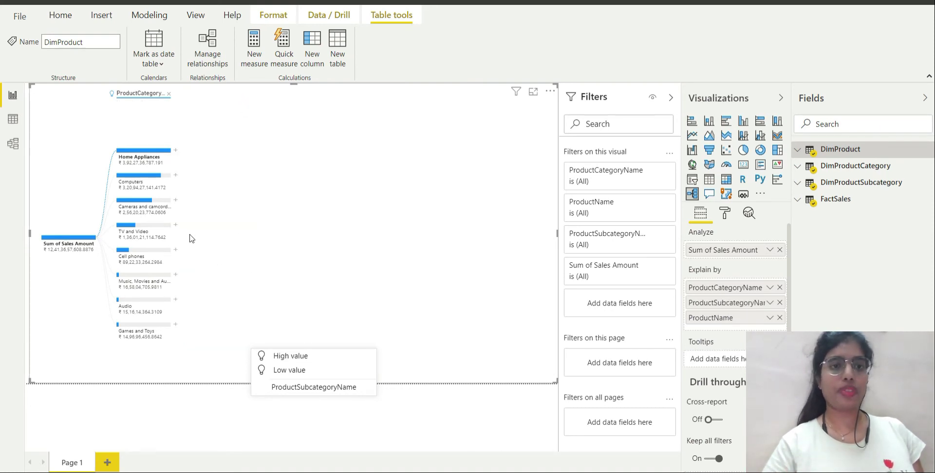
# Split the Games and Toys node by ProductSubcategoryName and its Boxed Games node by ProductName
pyautogui.click(176, 325)
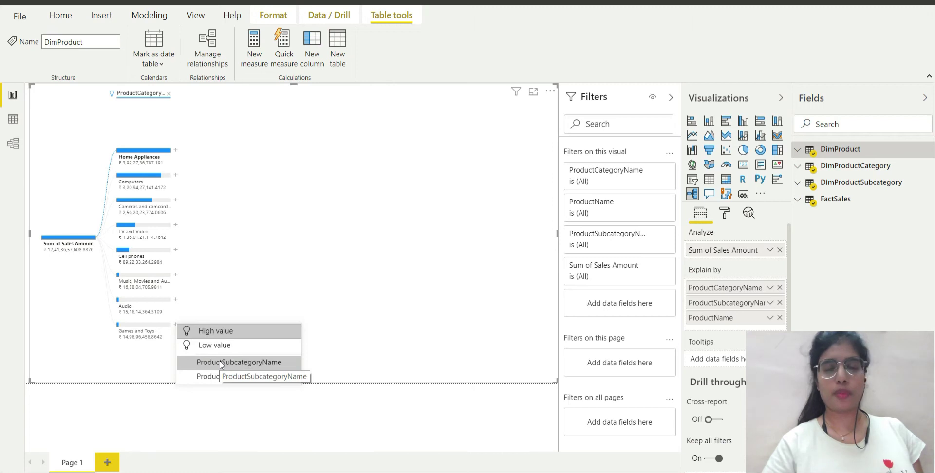
pyautogui.click(220, 363)
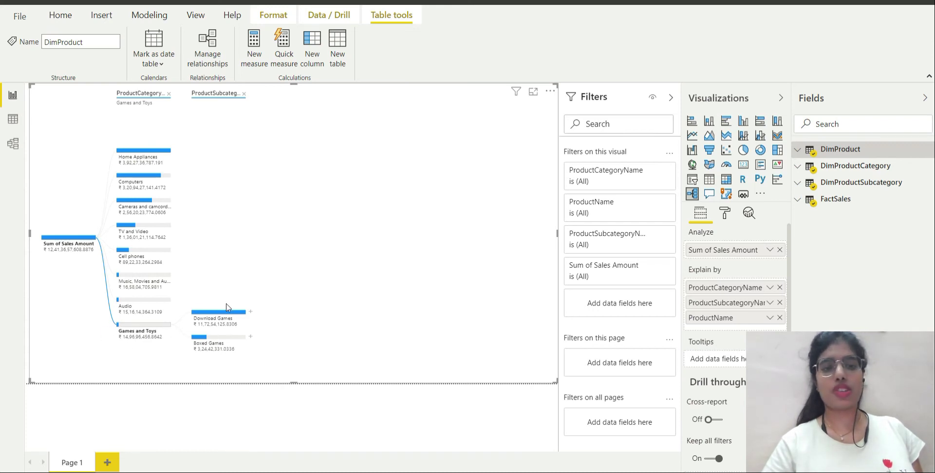
pyautogui.moveTo(220, 352)
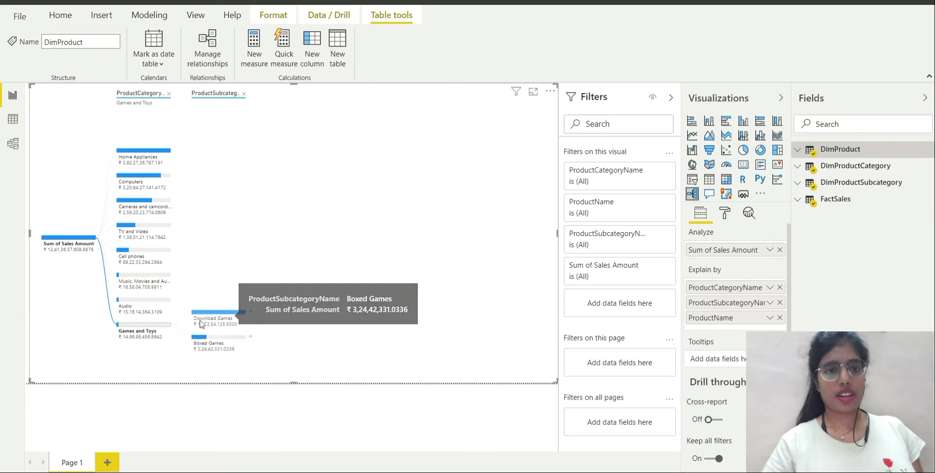
pyautogui.click(252, 339)
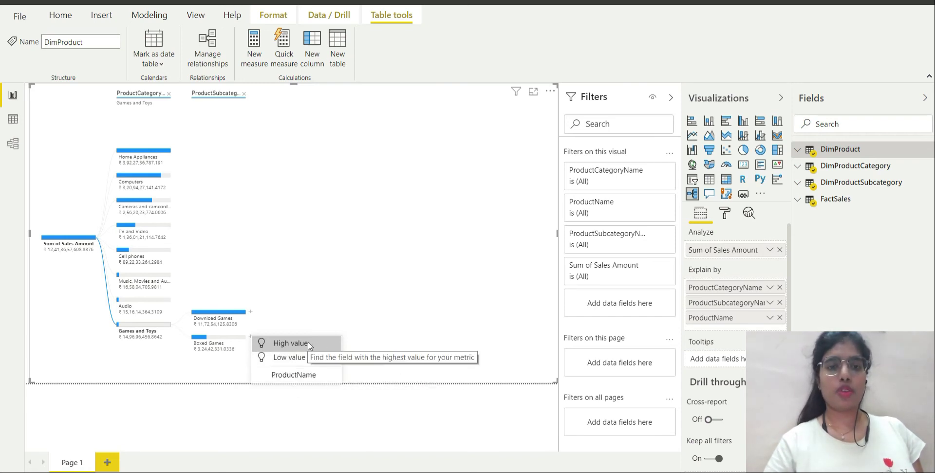
pyautogui.click(304, 377)
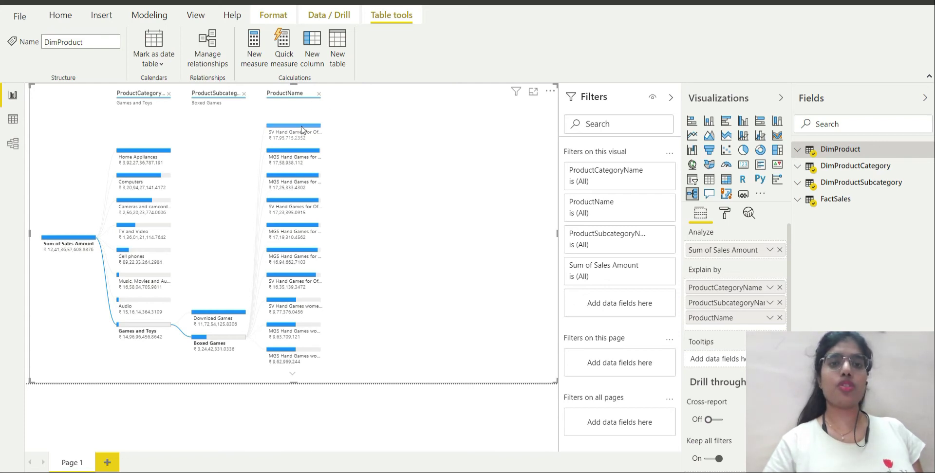
# Highlight the path to SV Hand Games for Office worker L28 Black and inspect the details of its nodes
pyautogui.moveTo(297, 129)
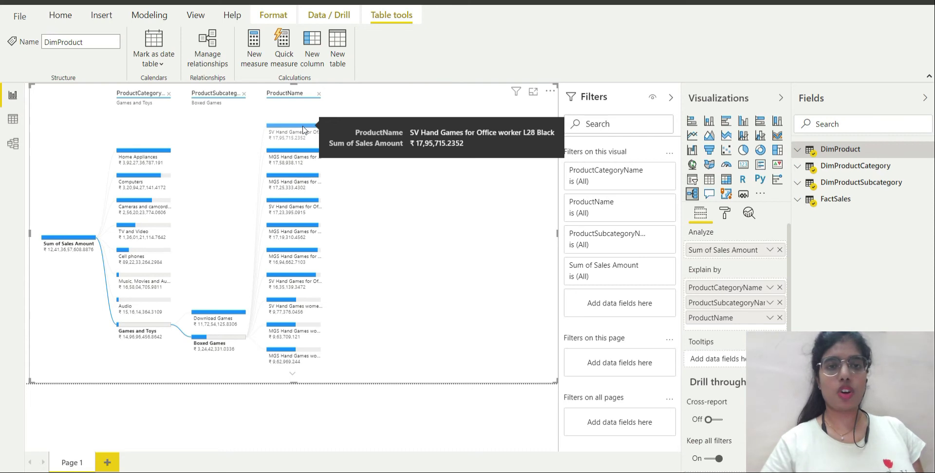
pyautogui.click(303, 130)
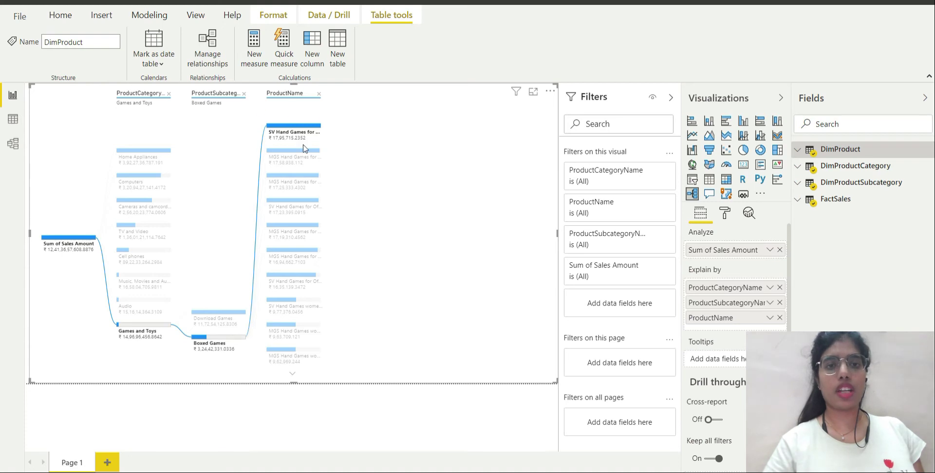
pyautogui.moveTo(290, 136)
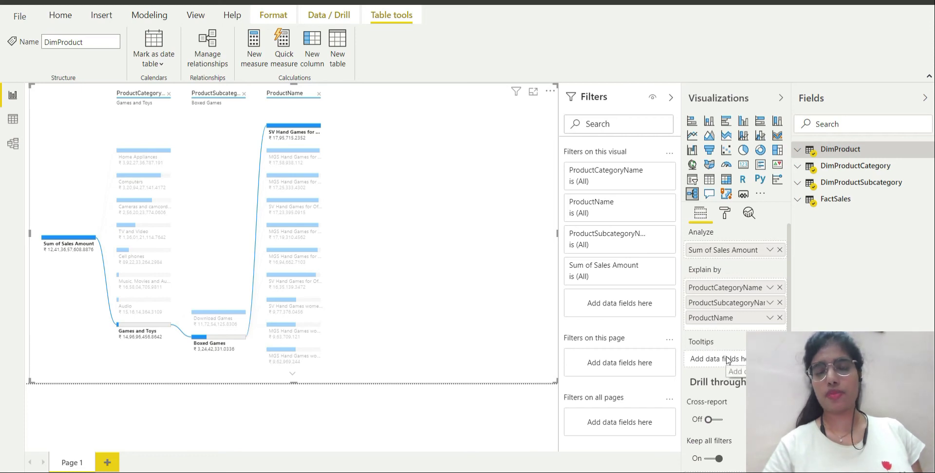
pyautogui.click(293, 128)
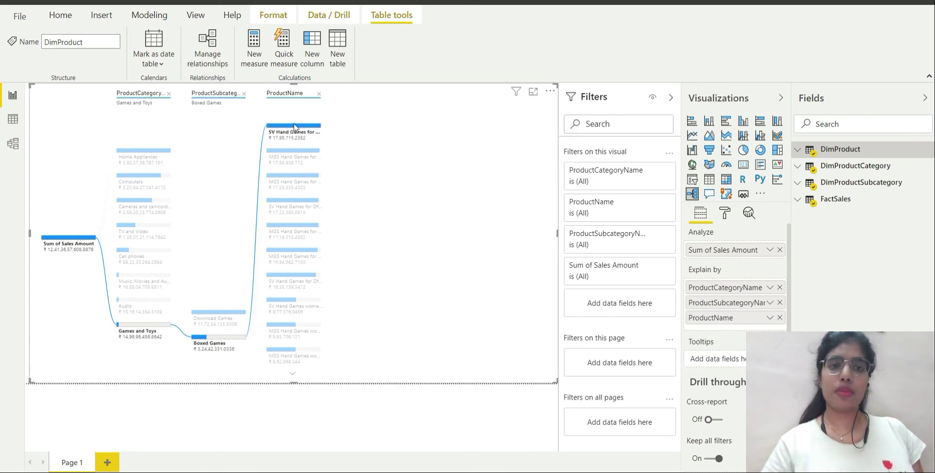
pyautogui.moveTo(304, 129)
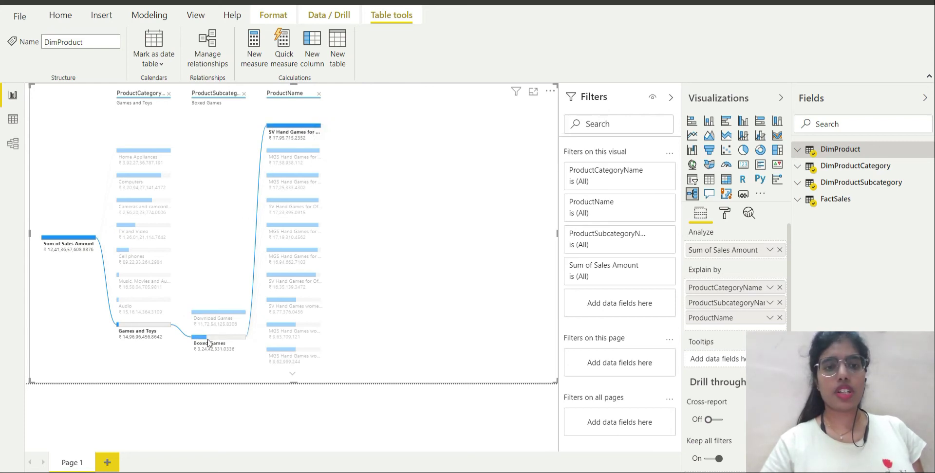
pyautogui.moveTo(208, 343)
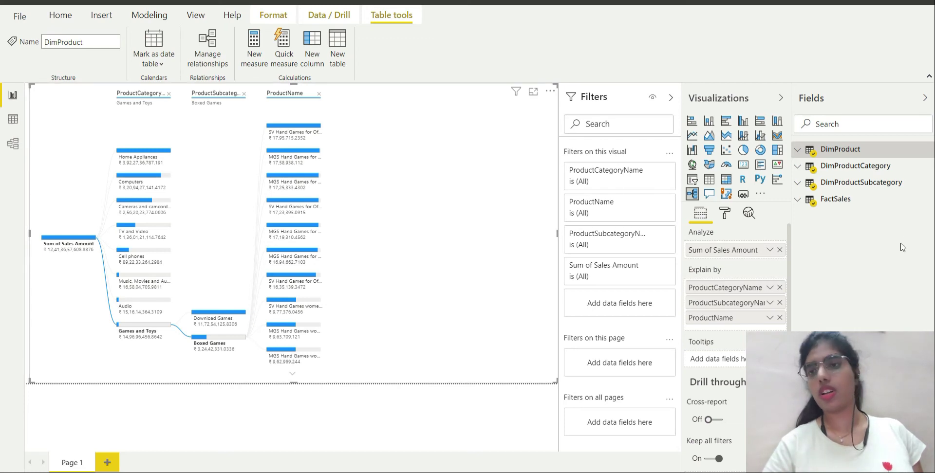
# Add ProductName from DimProduct as a tooltip field of the decomposition tree and check a node's tooltip
pyautogui.click(860, 151)
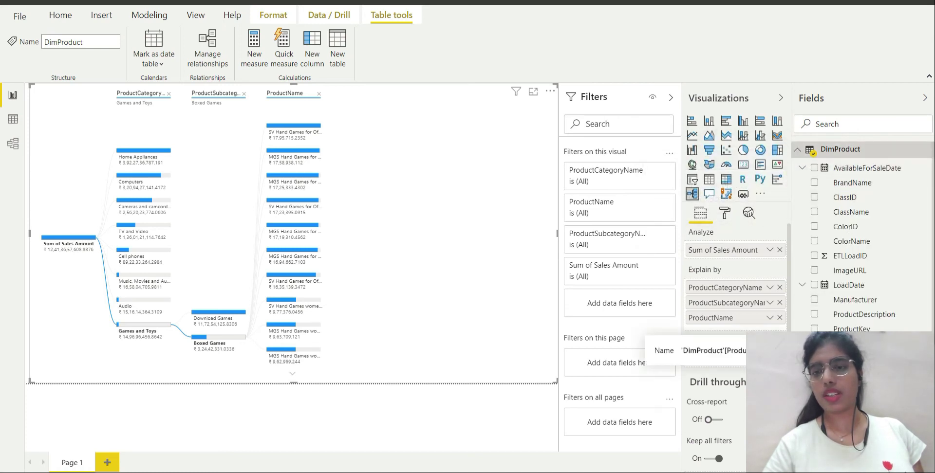
pyautogui.moveTo(851, 358); pyautogui.dragTo(752, 360)
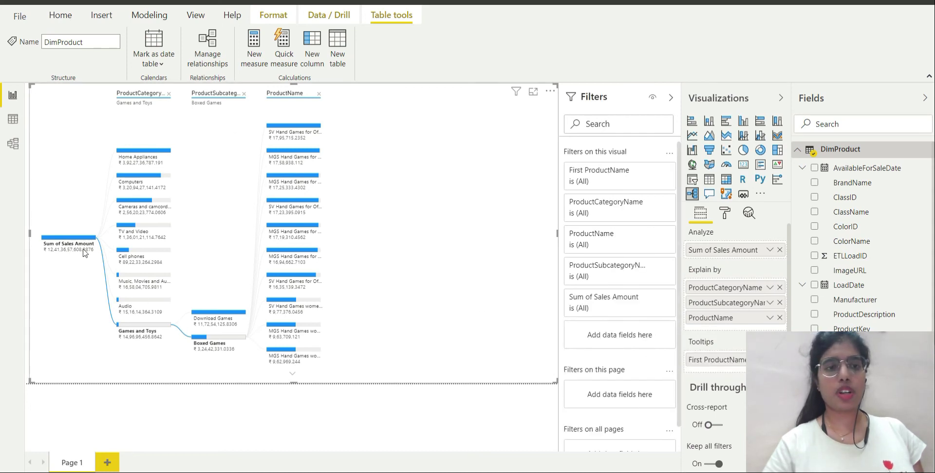
pyautogui.moveTo(82, 240)
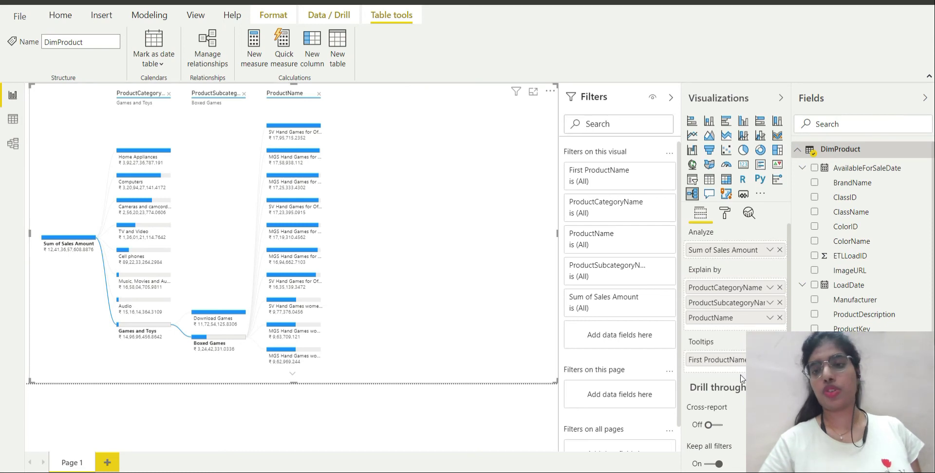
# Remove the First ProductName field from the decomposition tree's tooltips
pyautogui.click(779, 360)
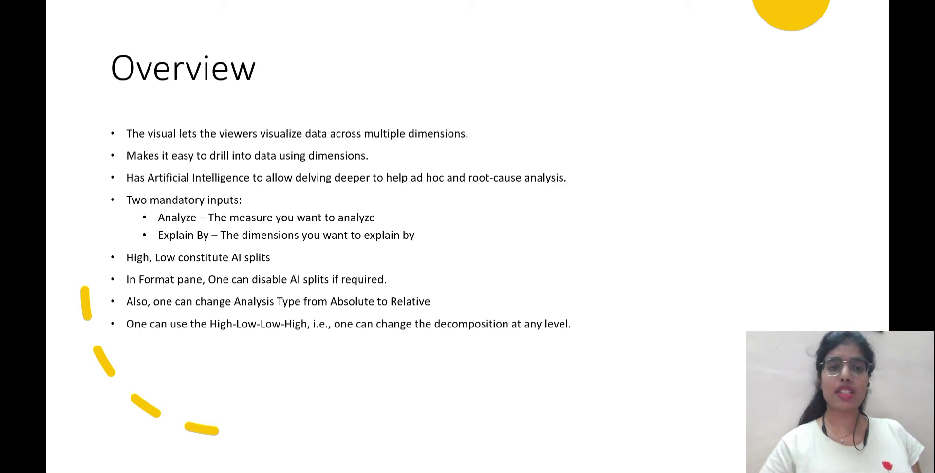
pyautogui.click(436, 472)
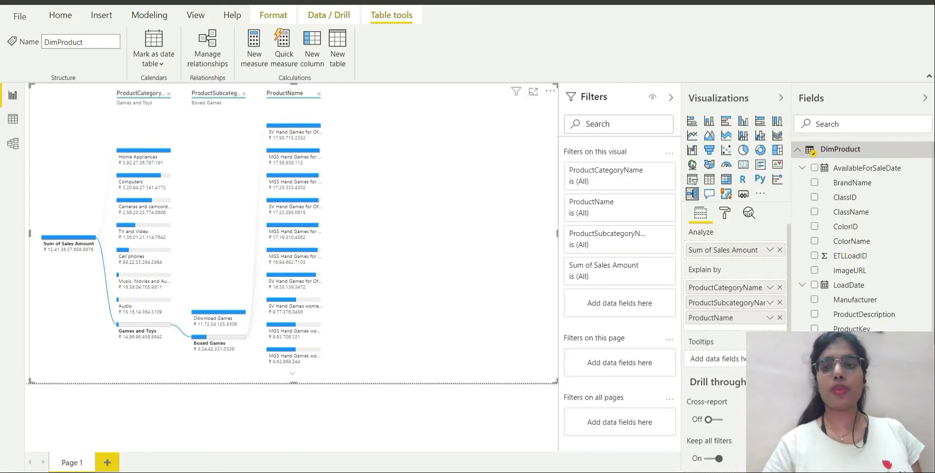
# Turn off AI splits in the decomposition tree's analysis formatting
pyautogui.click(726, 217)
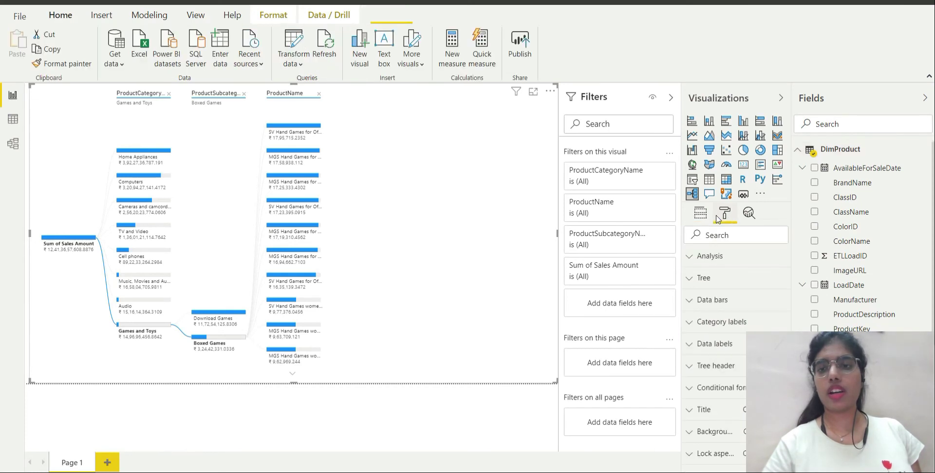
pyautogui.click(719, 265)
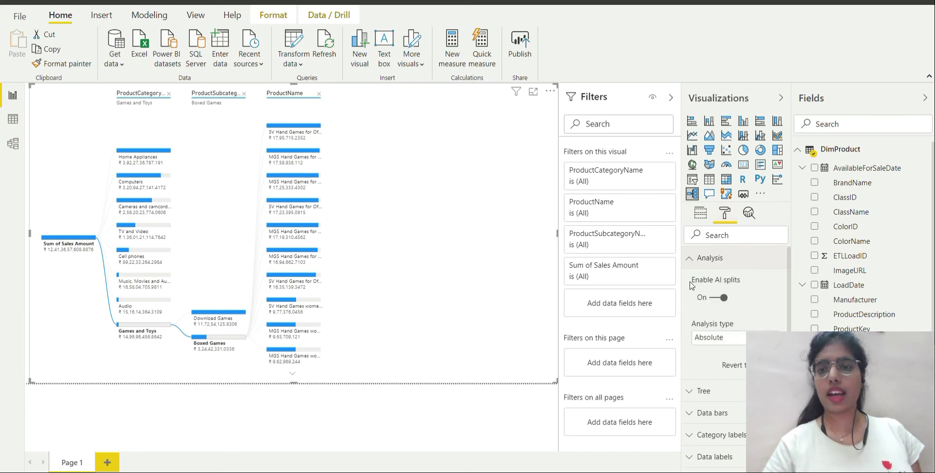
pyautogui.click(717, 299)
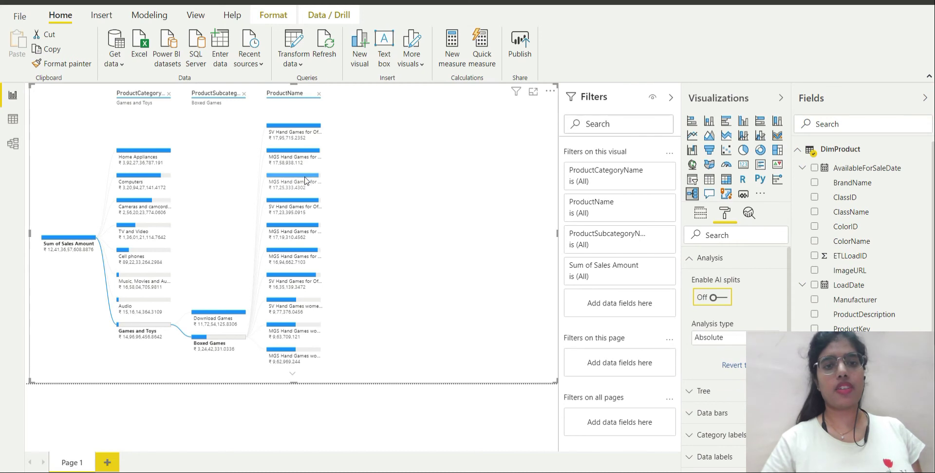
# Remove the ProductName level from the decomposition tree and view the split options of the Download Games node
pyautogui.click(319, 94)
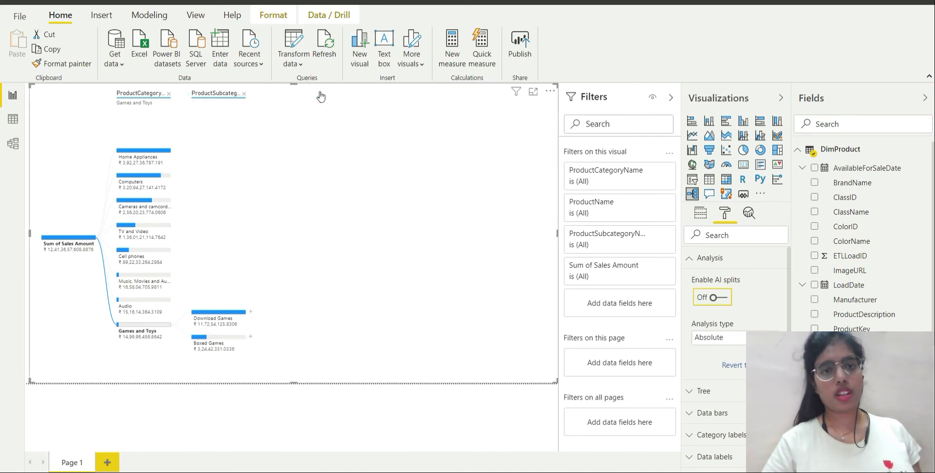
pyautogui.click(251, 313)
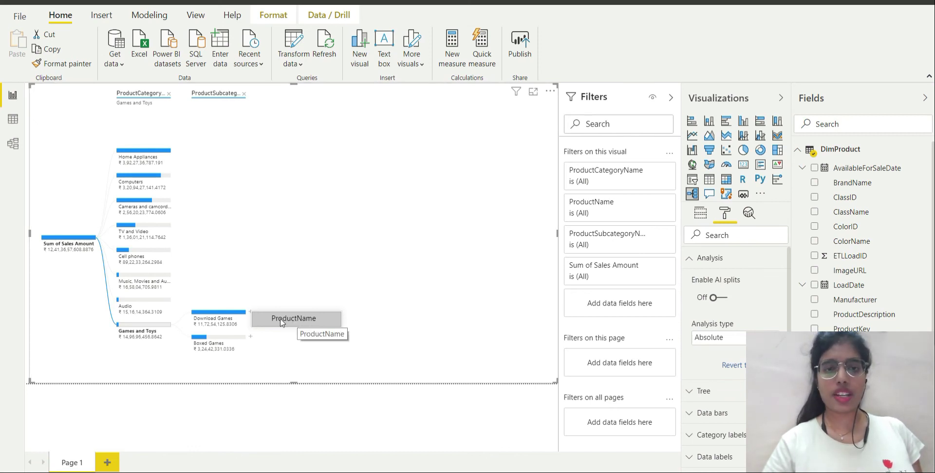
# Turn AI splits back on and look at the available analysis types
pyautogui.click(720, 299)
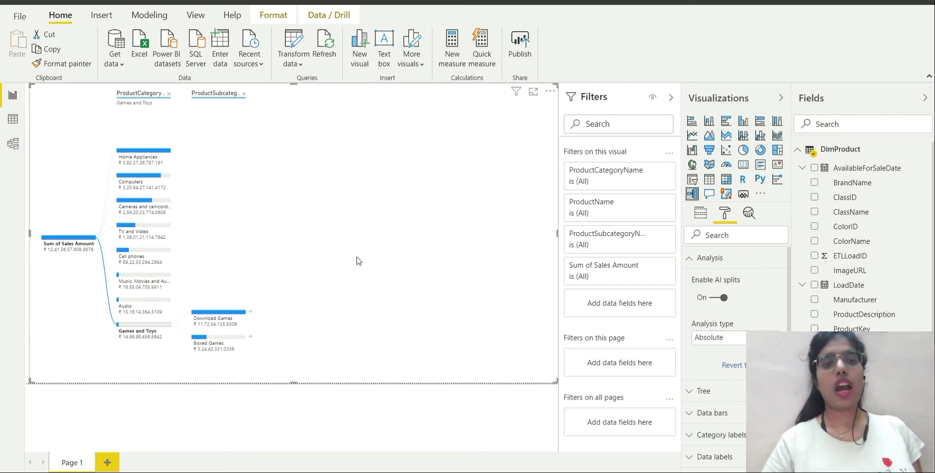
pyautogui.click(744, 345)
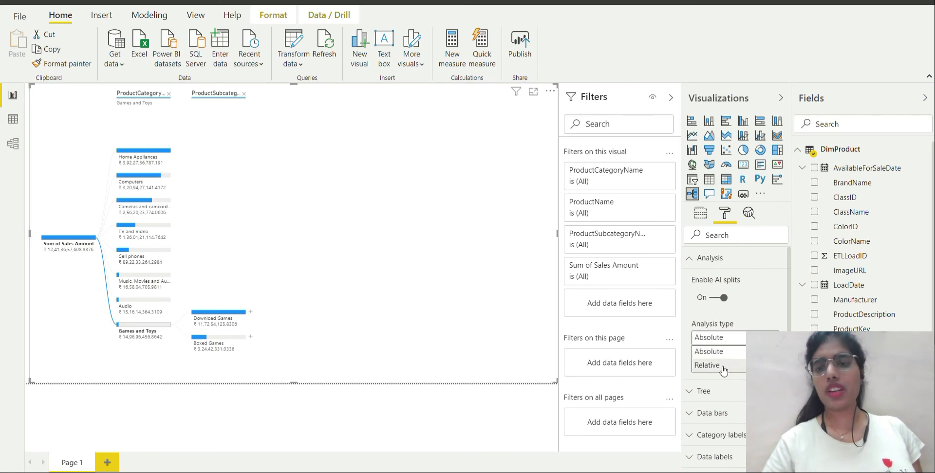
pyautogui.click(752, 318)
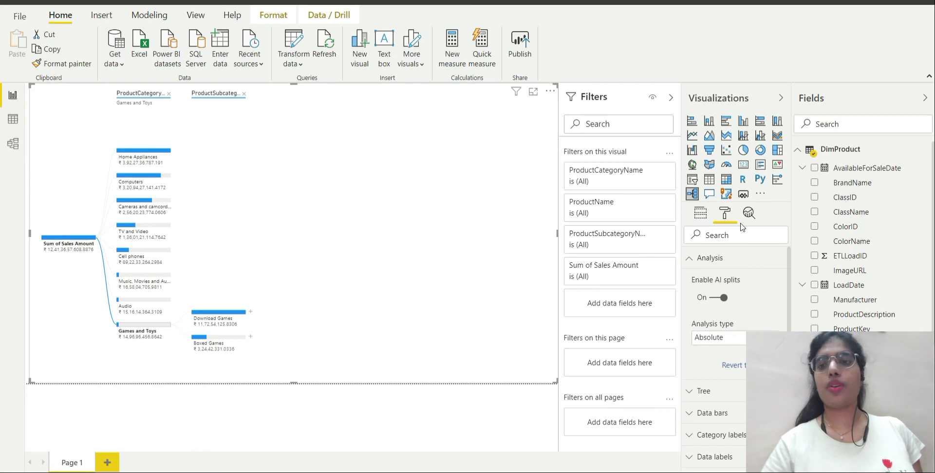
# Set the density of the decomposition tree to Dense in its tree formatting
pyautogui.click(731, 258)
pyautogui.click(725, 282)
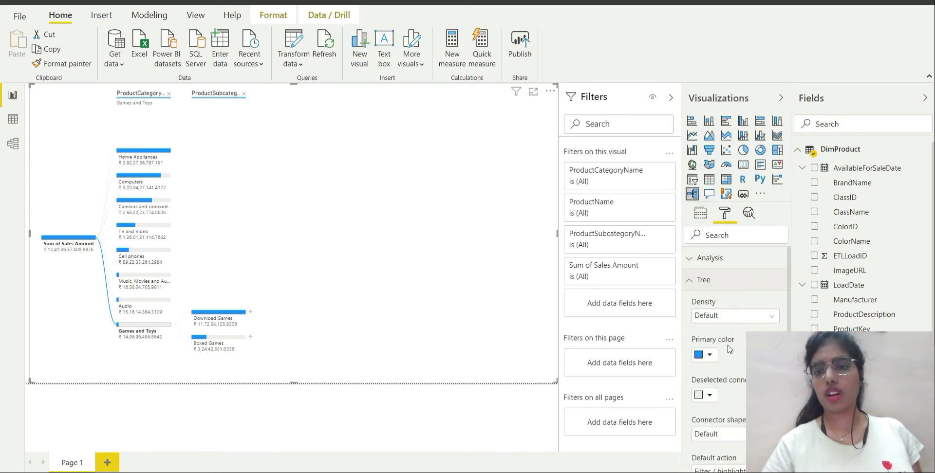
pyautogui.scroll(-3, 734, 378)
pyautogui.scroll(2, 732, 341)
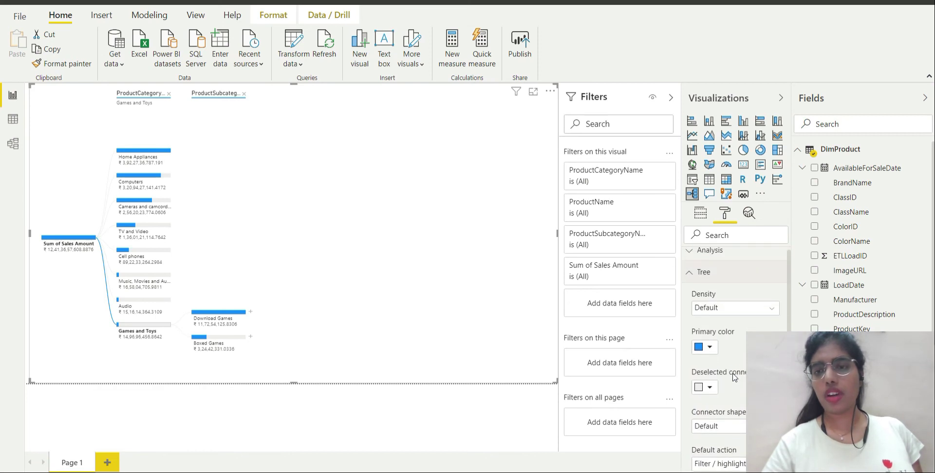
pyautogui.click(733, 312)
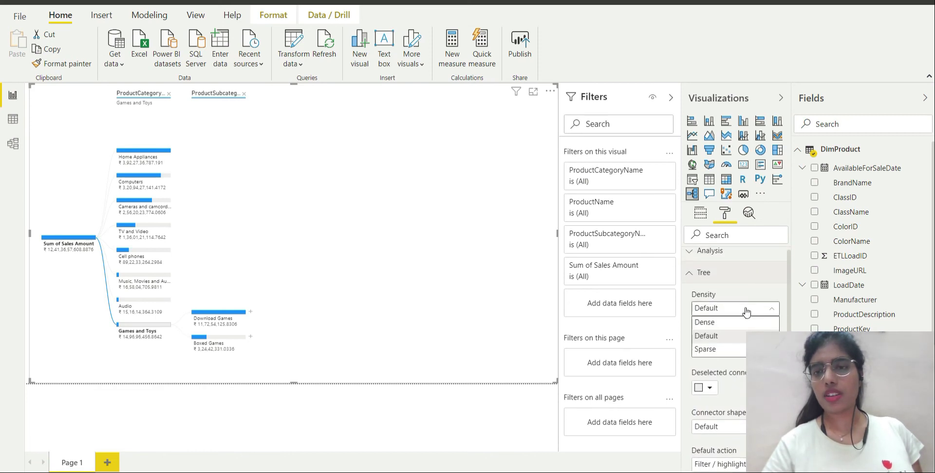
pyautogui.click(726, 322)
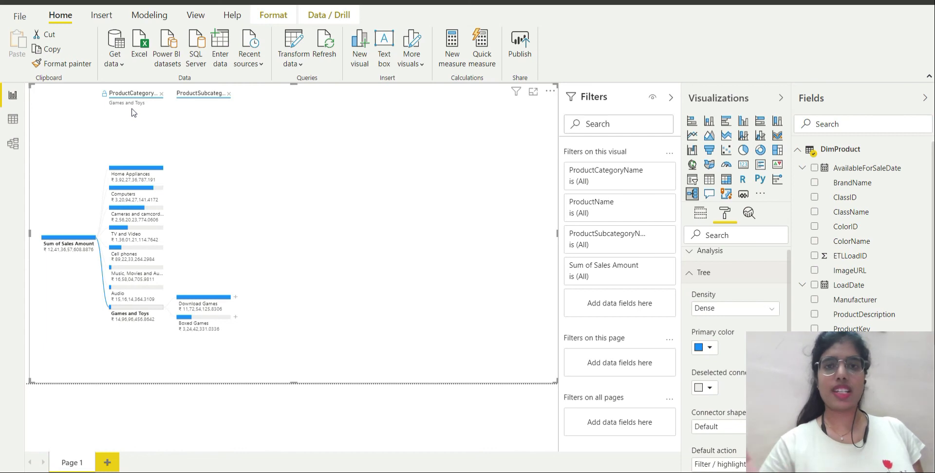
# Try the Sparse density on the tree and return it to Default
pyautogui.click(729, 313)
pyautogui.click(729, 351)
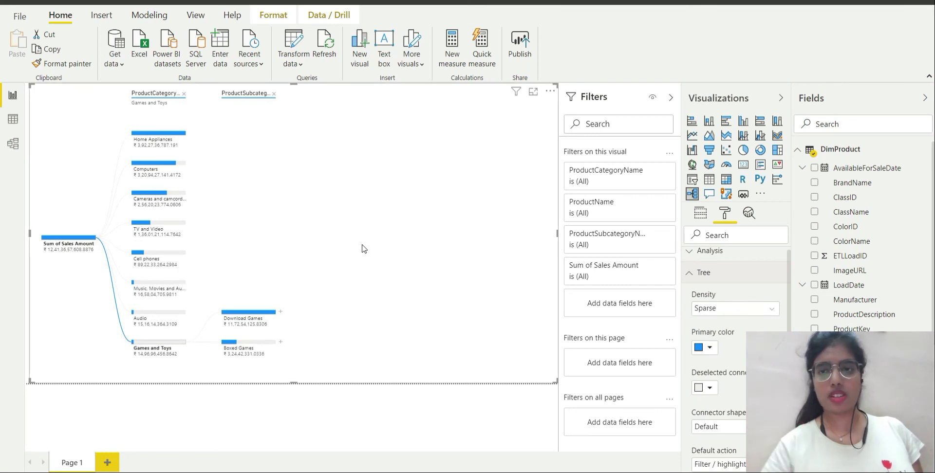
pyautogui.click(749, 314)
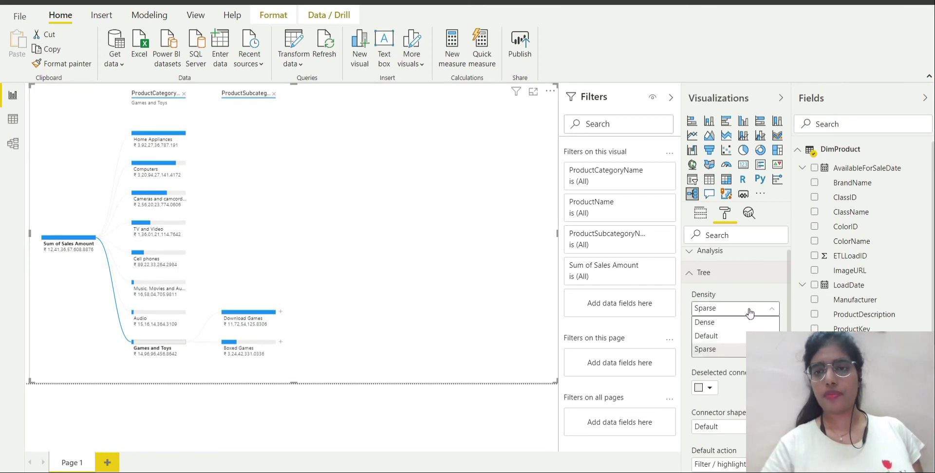
pyautogui.click(742, 336)
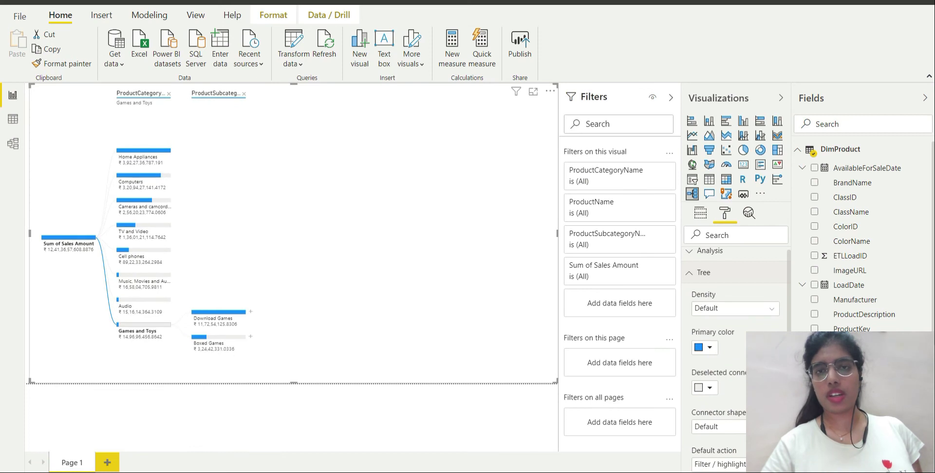
# Try the Round connector shape on the tree and set it back to Default
pyautogui.scroll(-1, 712, 295)
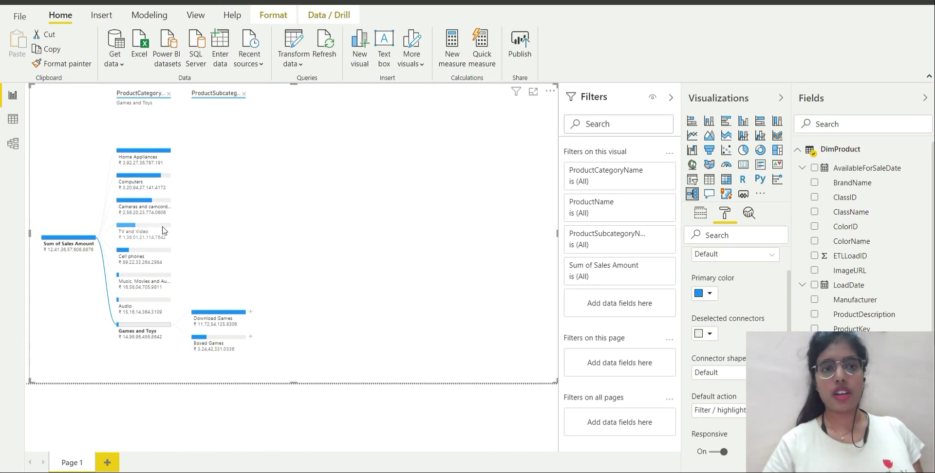
pyautogui.moveTo(152, 230)
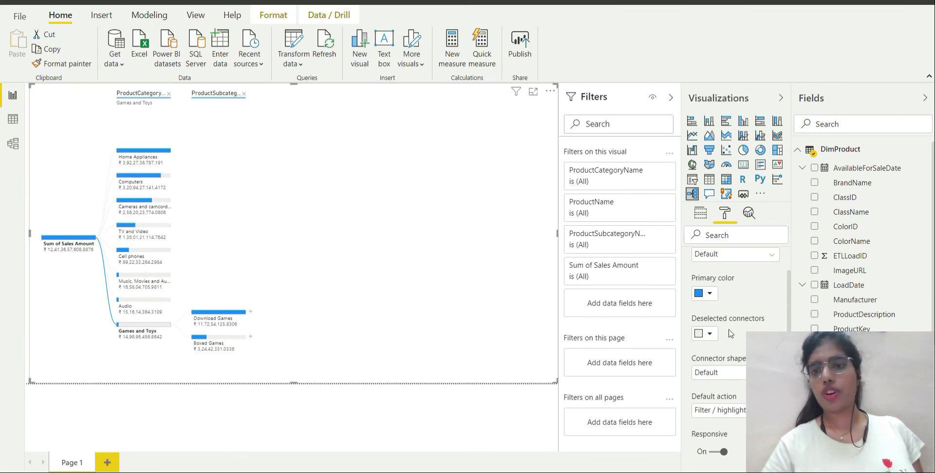
pyautogui.click(740, 381)
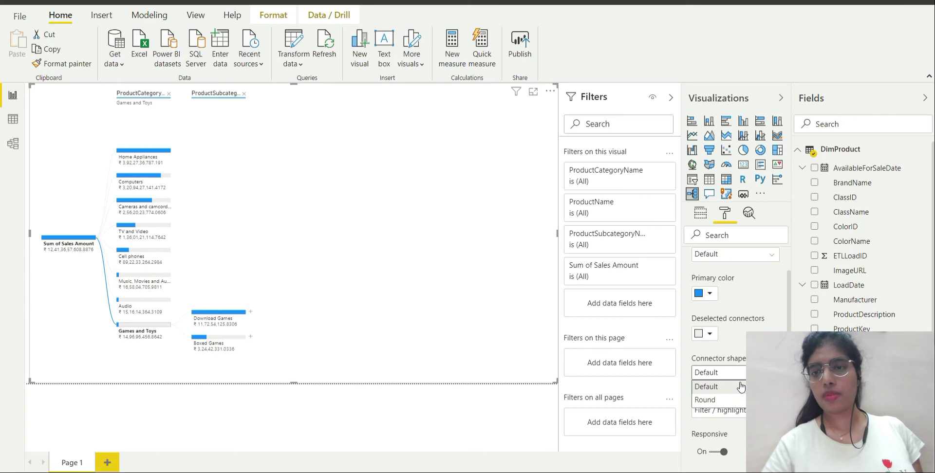
pyautogui.click(730, 400)
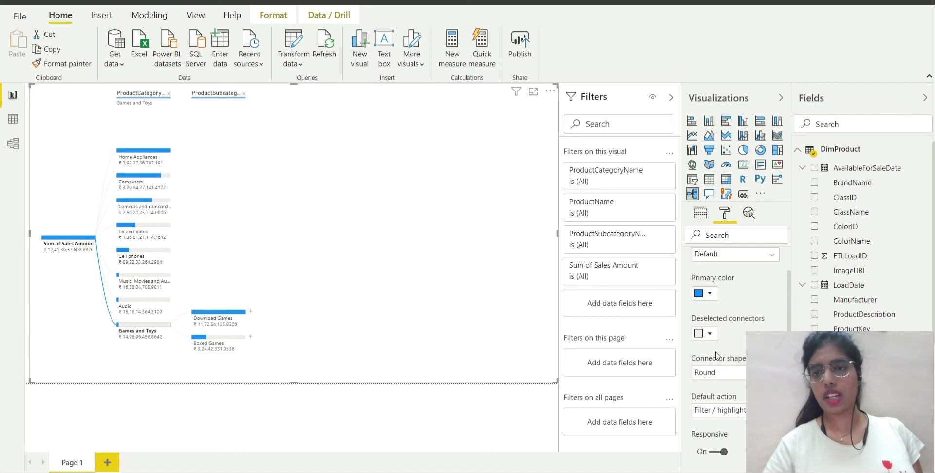
pyautogui.click(718, 373)
pyautogui.click(720, 386)
# Set the tree's default action to Collapse and test it on the Cameras and camcorders and TV and Video nodes
pyautogui.scroll(-5, 749, 275)
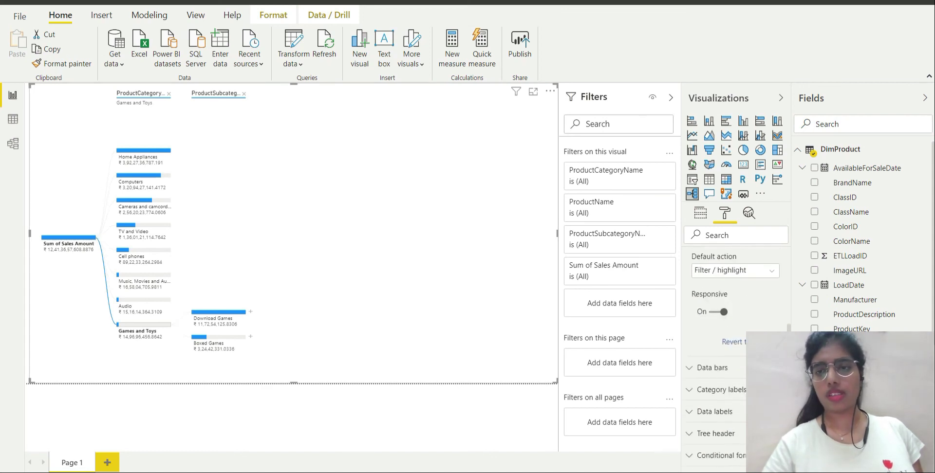
pyautogui.click(748, 274)
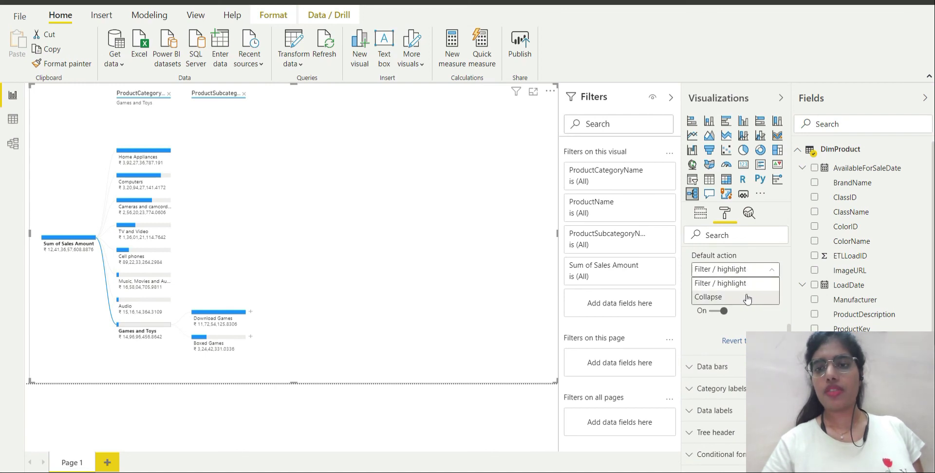
pyautogui.click(748, 298)
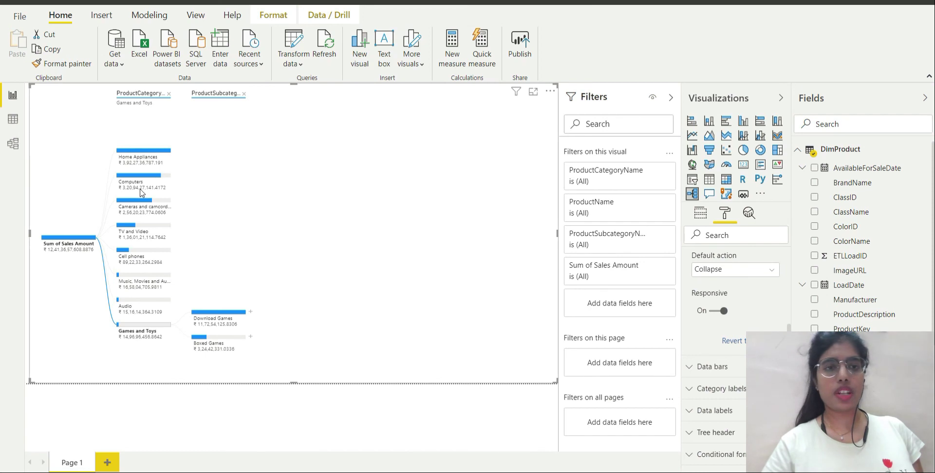
pyautogui.click(150, 205)
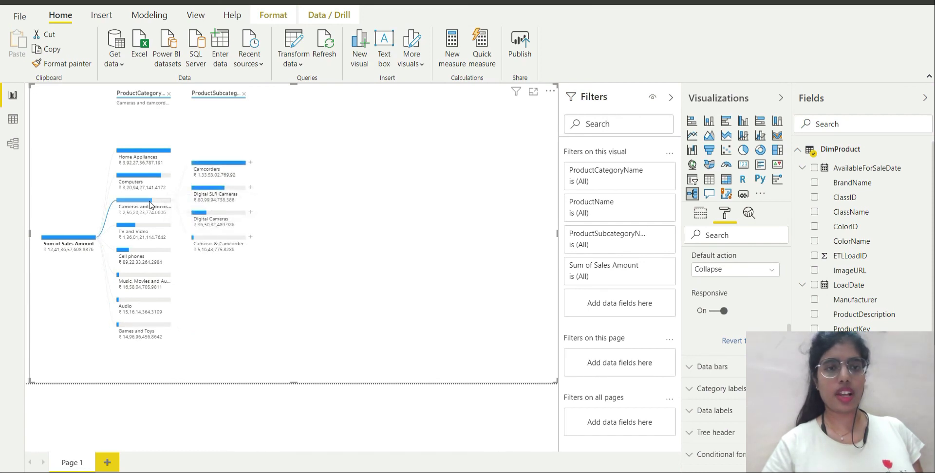
pyautogui.click(150, 205)
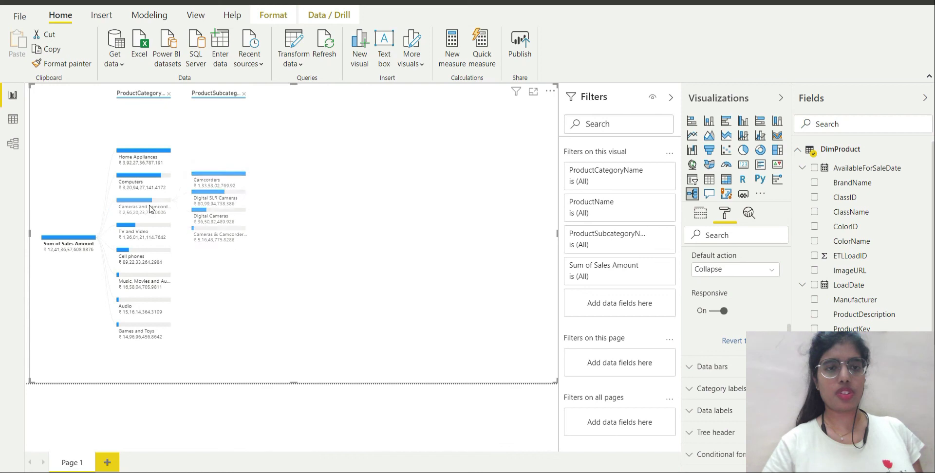
pyautogui.click(151, 230)
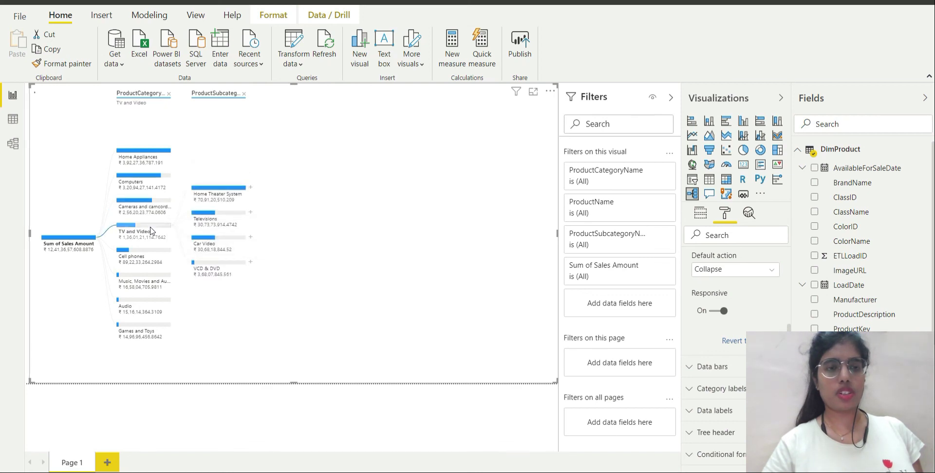
pyautogui.click(151, 230)
# Restore the tree's default action to Filter / highlight and collapse the tree formatting settings
pyautogui.click(763, 271)
pyautogui.click(746, 285)
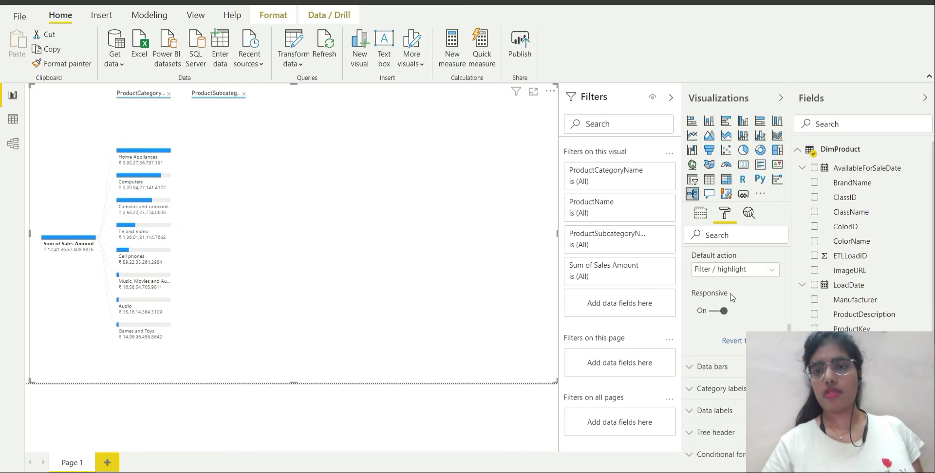
pyautogui.scroll(4, 731, 297)
pyautogui.scroll(2, 730, 260)
pyautogui.click(715, 276)
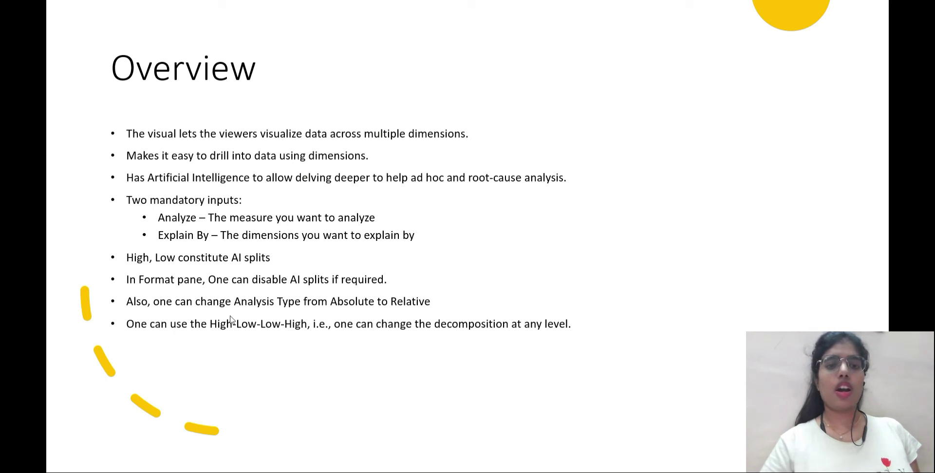
pyautogui.click(702, 321)
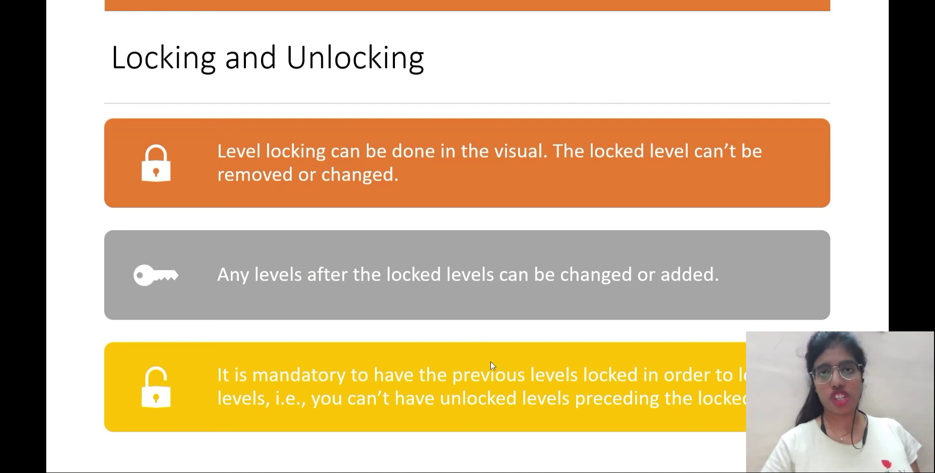
# Switch back to Power BI, lock the ProductCategoryName level and view the split options of Washers & Dryers under Home Appliances
pyautogui.hotkey('alt', 'Tab')
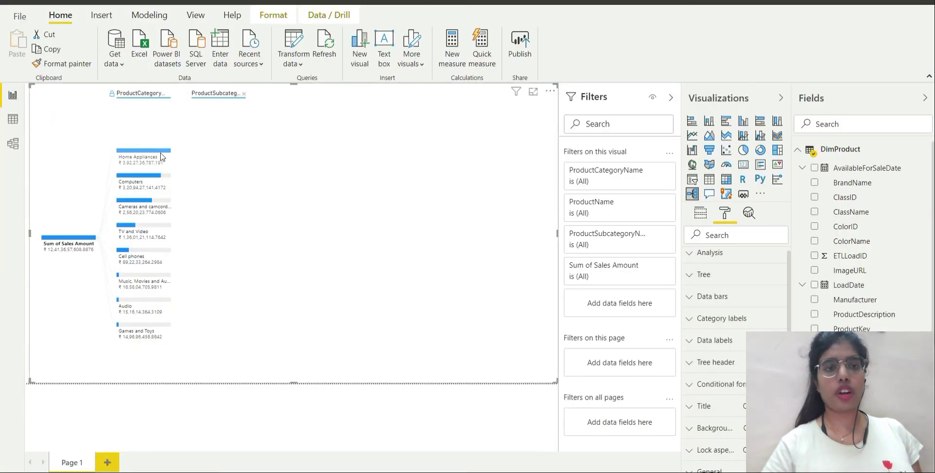
pyautogui.click(164, 153)
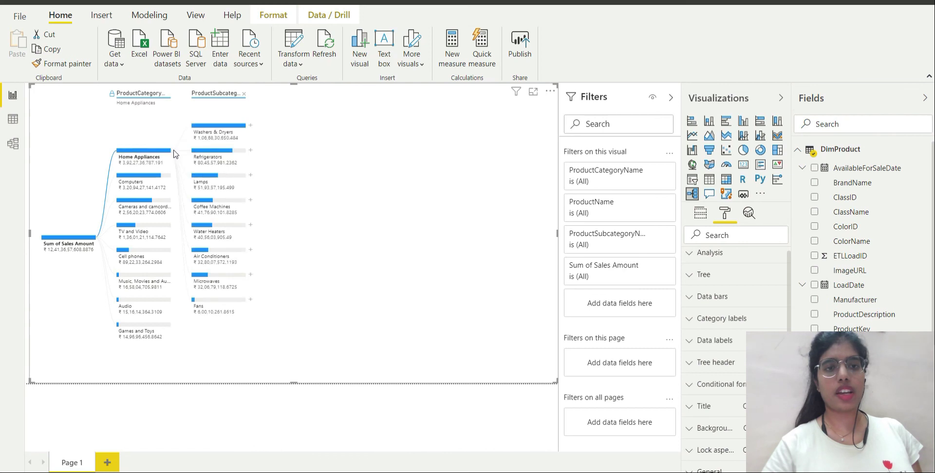
pyautogui.click(250, 128)
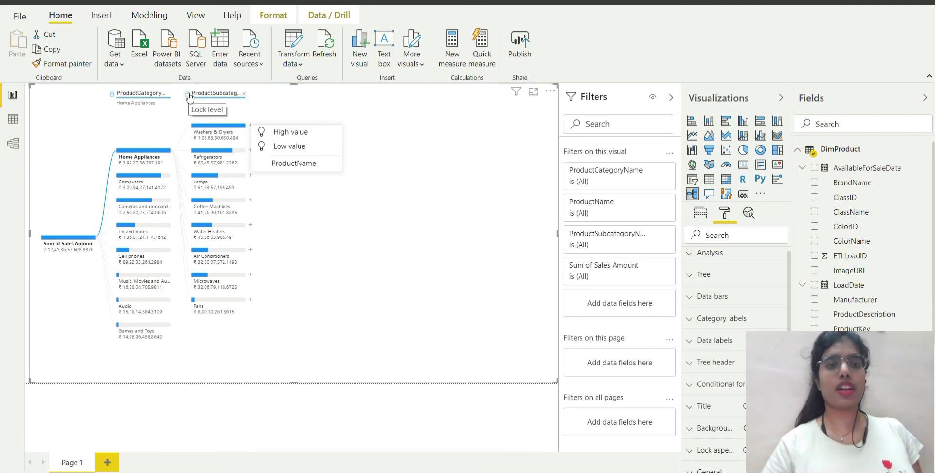
pyautogui.click(422, 234)
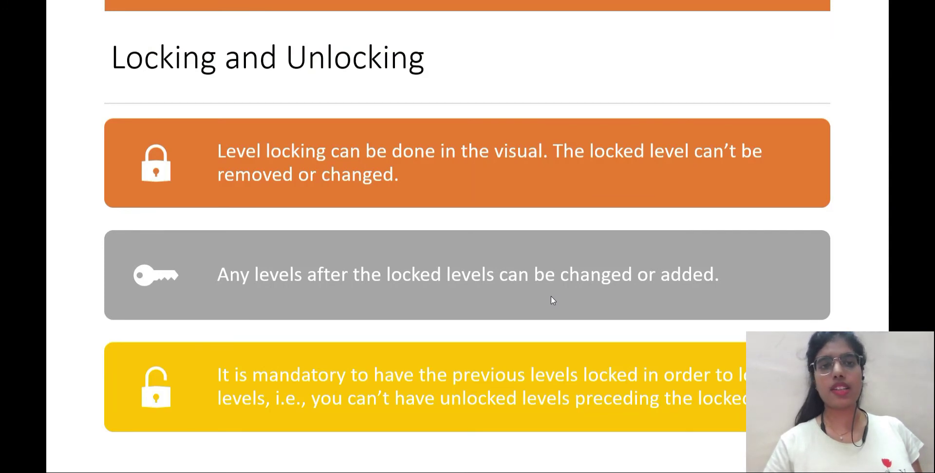
pyautogui.click(551, 296)
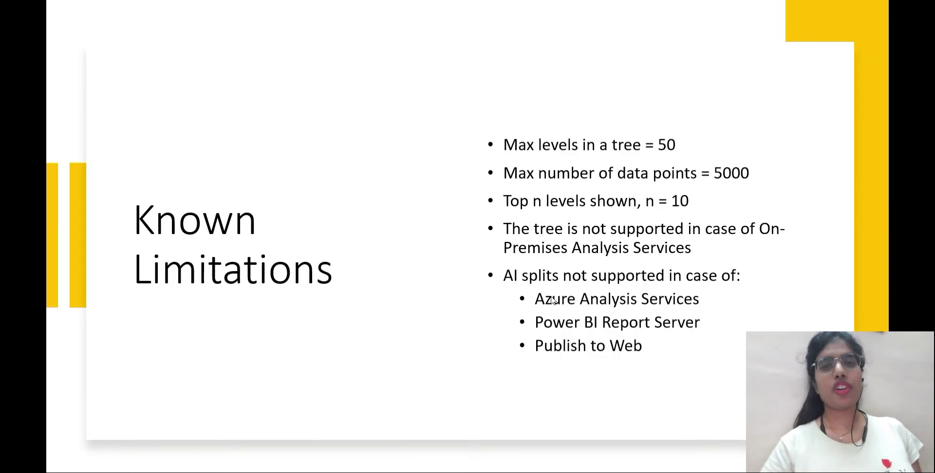